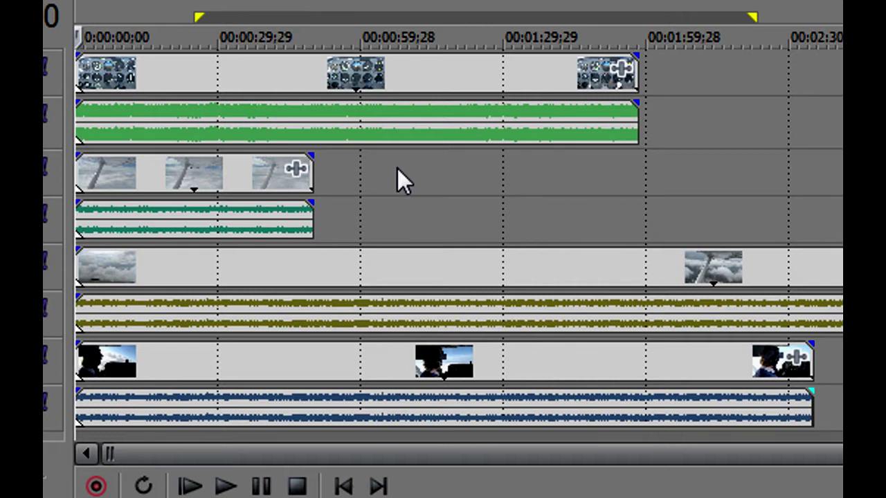
{"action": "left_click", "coordinate": [249, 67]}
{"action": "left_click", "coordinate": [234, 174], "text": "ctrl"}
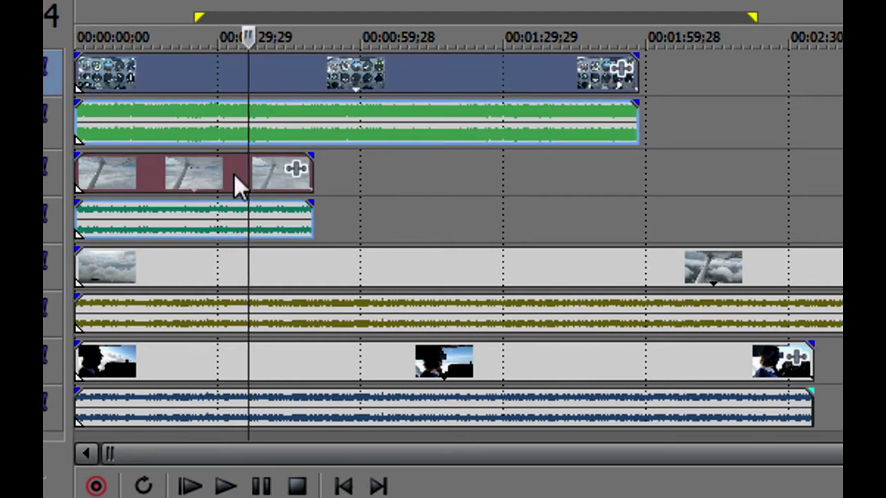
{"action": "left_click", "coordinate": [216, 273], "text": "ctrl"}
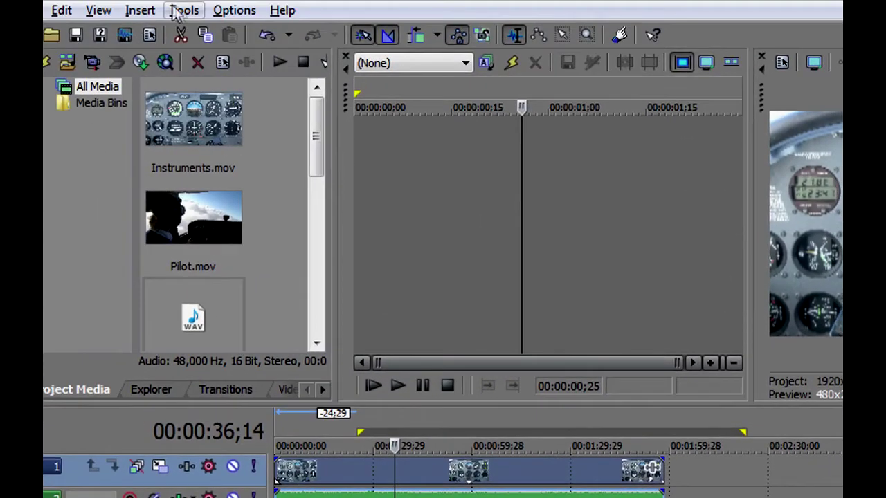
{"action": "left_click", "coordinate": [185, 10]}
{"action": "mouse_move", "coordinate": [217, 390]}
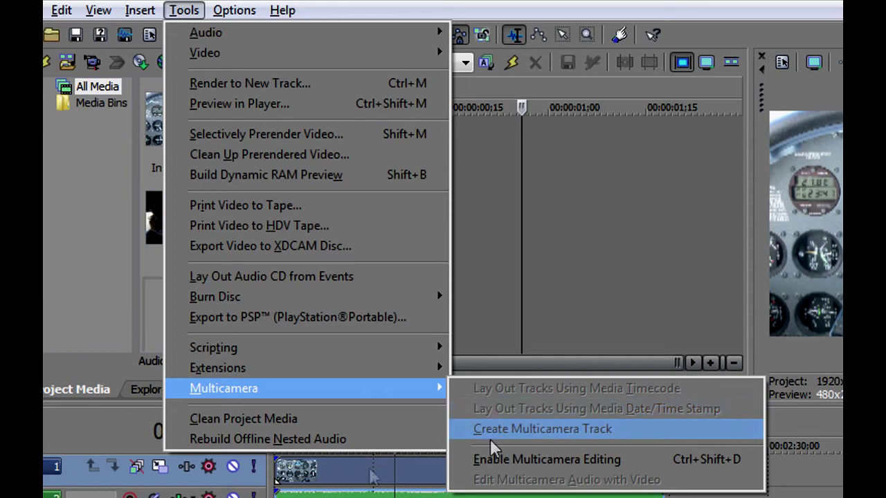
{"action": "left_click", "coordinate": [494, 429]}
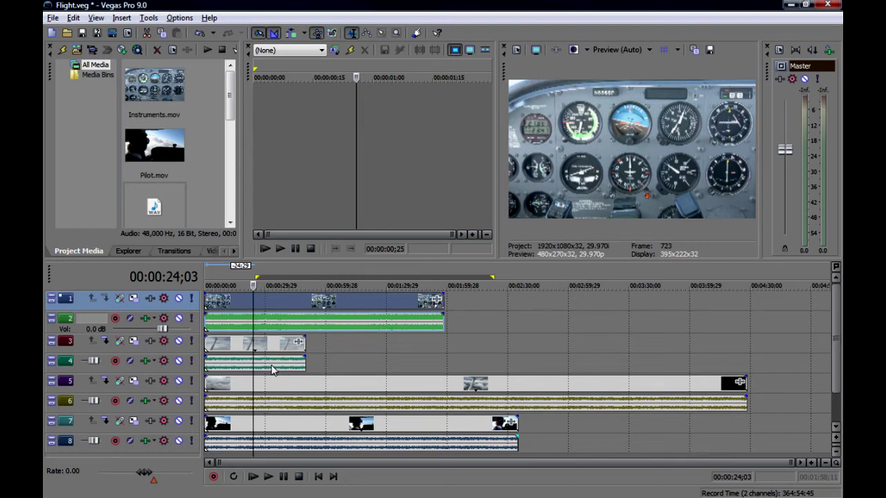
Step: Solo the instruments audio on track 2 and set its event's snap offset at the sync spike, about 12 seconds in
{"action": "left_click", "coordinate": [191, 318]}
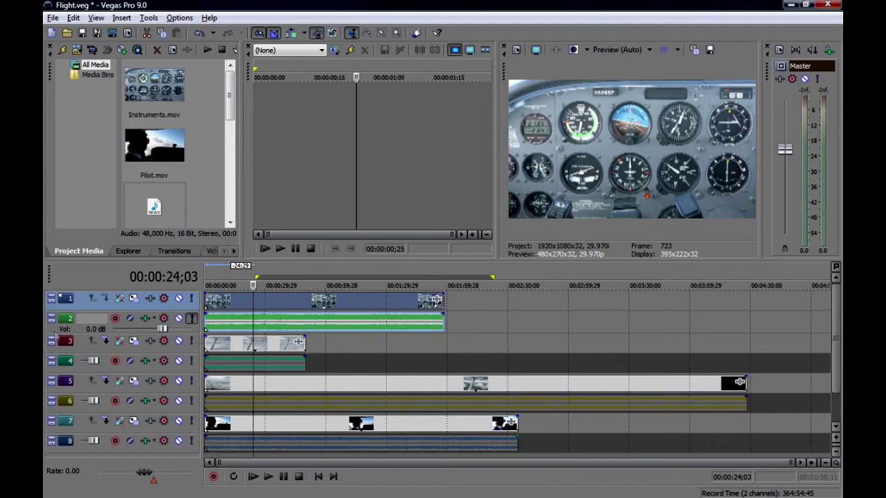
{"action": "left_click", "coordinate": [51, 320]}
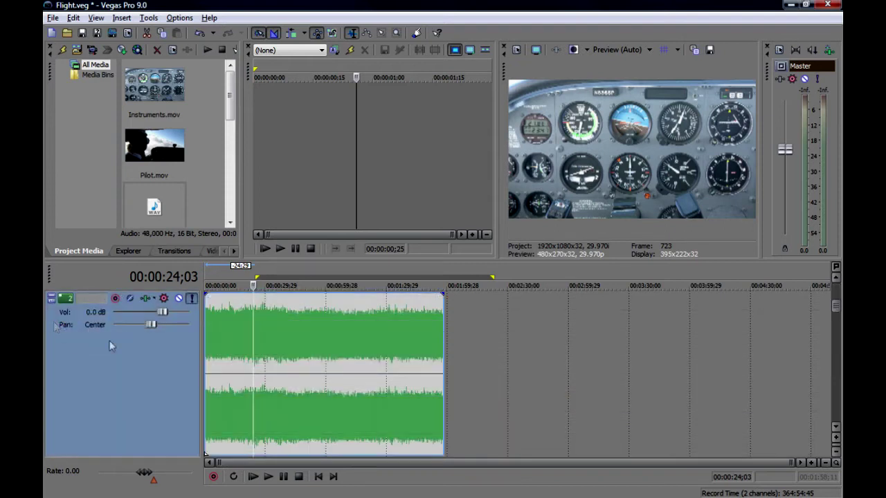
{"action": "scroll", "coordinate": [265, 372], "scroll_direction": "up", "scroll_amount": 5}
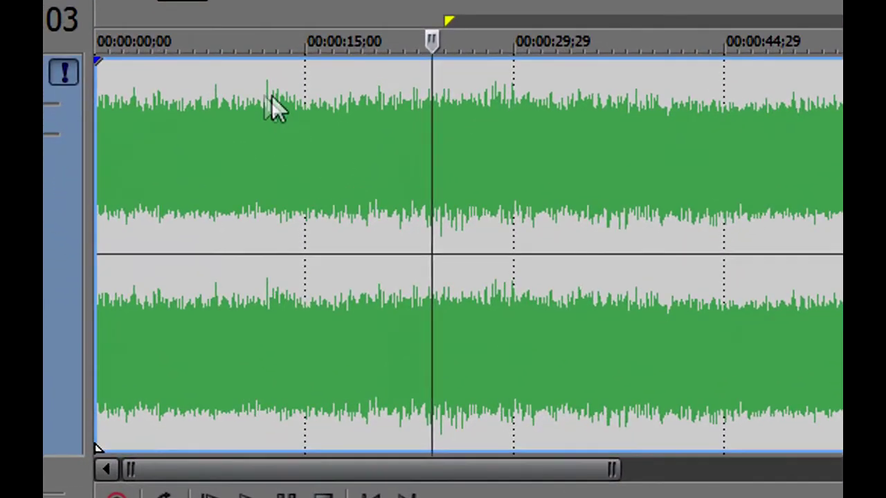
{"action": "left_click", "coordinate": [267, 97]}
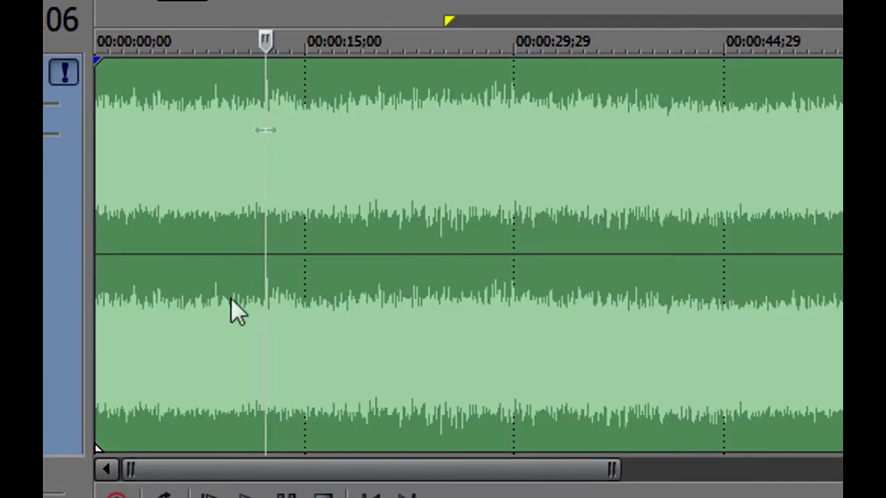
{"action": "left_click_drag", "start_coordinate": [99, 459], "coordinate": [270, 455]}
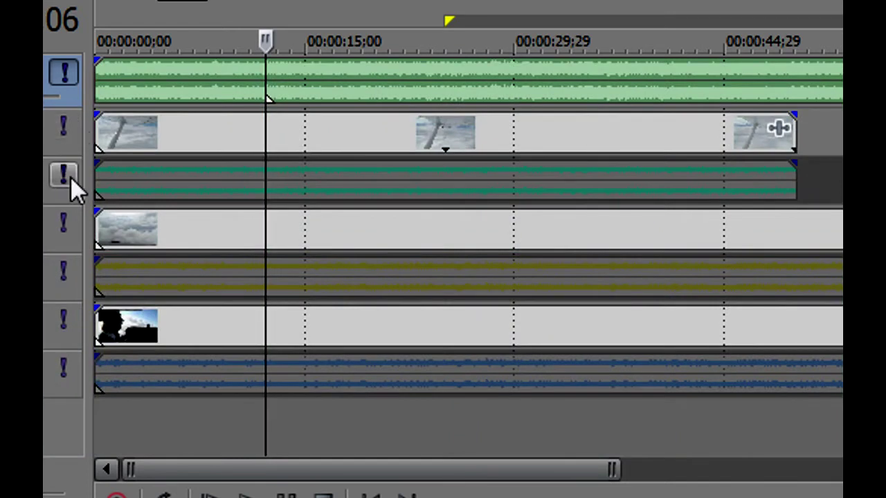
Step: Solo the audio on track 4 and set its event's snap offset at the sync spike, about 4 seconds in
{"action": "left_click", "coordinate": [69, 178]}
{"action": "key", "text": "grave"}
{"action": "left_click", "coordinate": [150, 326]}
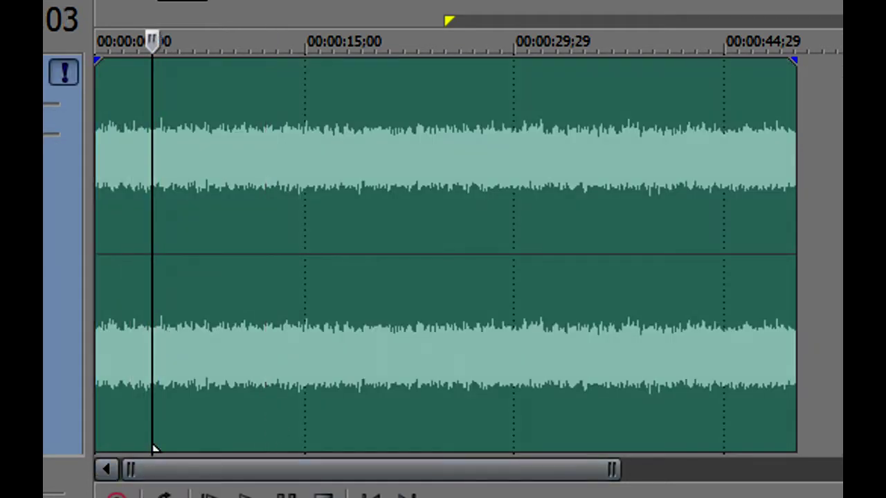
{"action": "key", "text": "grave"}
Step: Solo the audio on track 6 and set its event's snap offset at the sync spike, at 00:01:04;17
{"action": "left_click", "coordinate": [57, 267]}
{"action": "key", "text": "grave"}
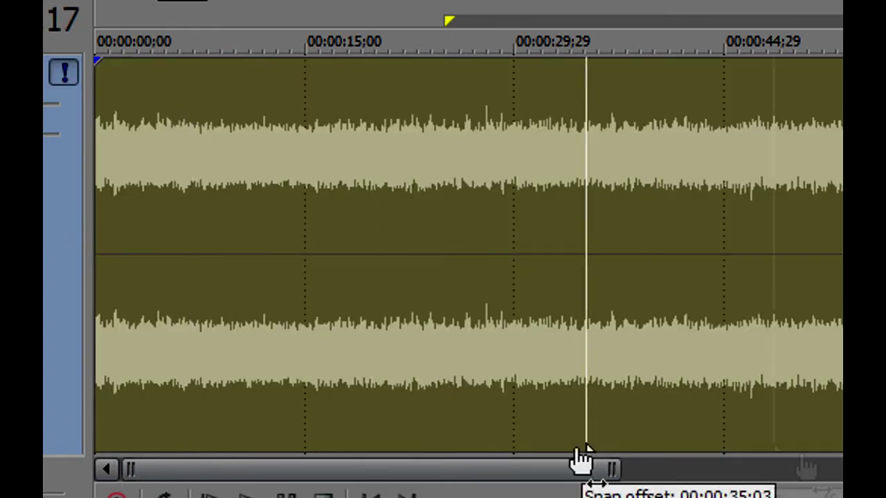
{"action": "key", "text": "grave"}
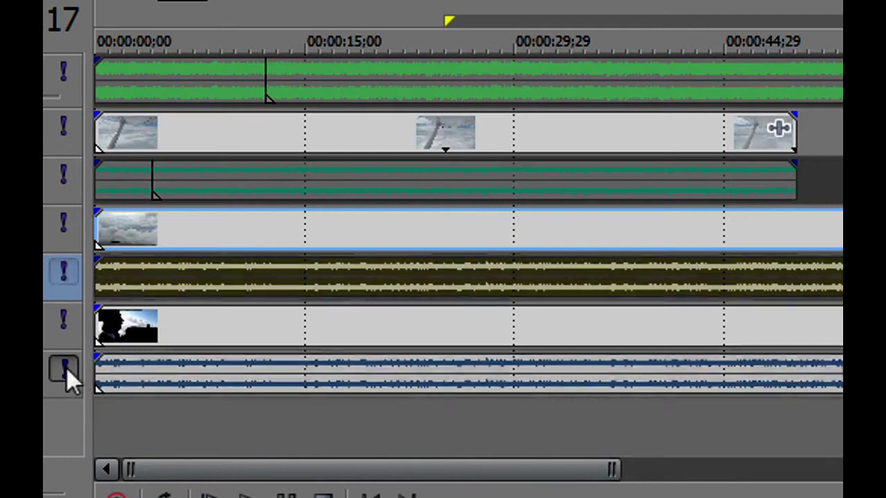
Step: Solo the audio on track 8 and set its event's snap offset at the sync spike, about 28 seconds in
{"action": "left_click", "coordinate": [66, 367]}
{"action": "key", "text": "grave"}
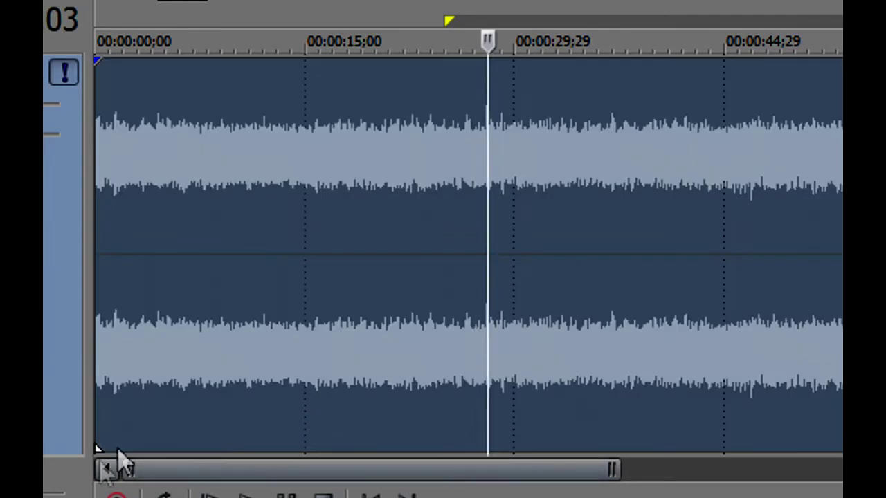
{"action": "left_click_drag", "start_coordinate": [119, 456], "coordinate": [489, 450]}
{"action": "key", "text": "grave"}
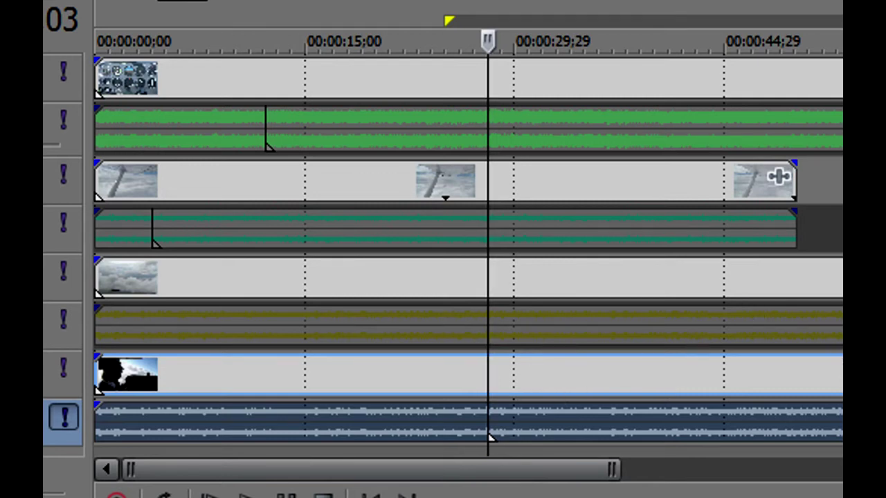
Step: Align the pilot, side-view and instruments clips by their snap offsets at the 00:01:04;17 cursor, and turn off the solo on track 8
{"action": "key", "text": "Up"}
{"action": "key", "text": "Up"}
{"action": "key", "text": "Down"}
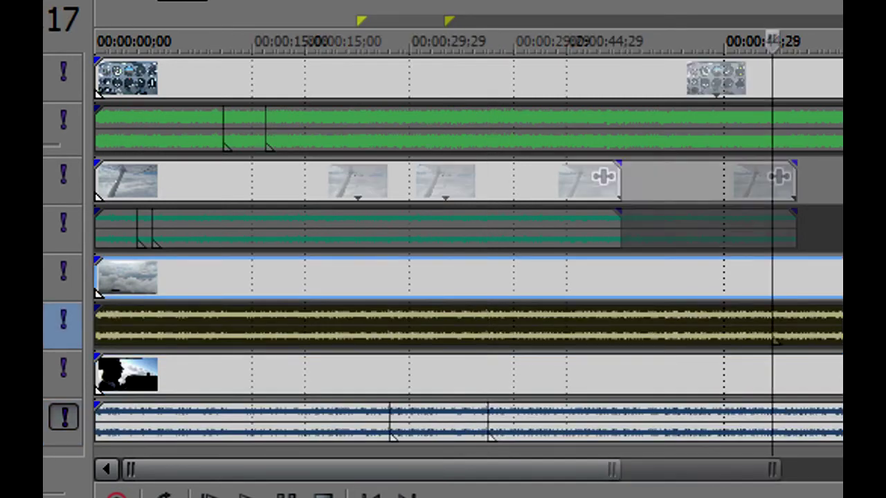
{"action": "left_click_drag", "start_coordinate": [537, 436], "coordinate": [885, 439]}
{"action": "left_click_drag", "start_coordinate": [460, 235], "coordinate": [879, 235]}
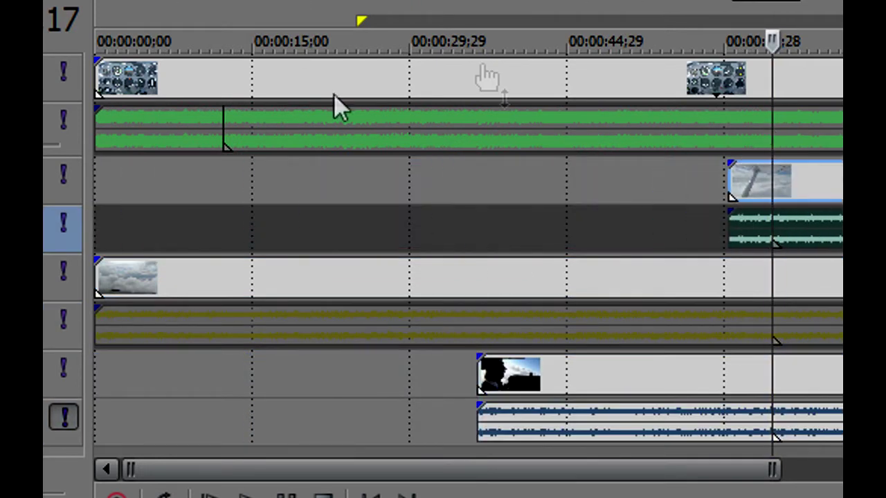
{"action": "left_click_drag", "start_coordinate": [336, 109], "coordinate": [858, 173]}
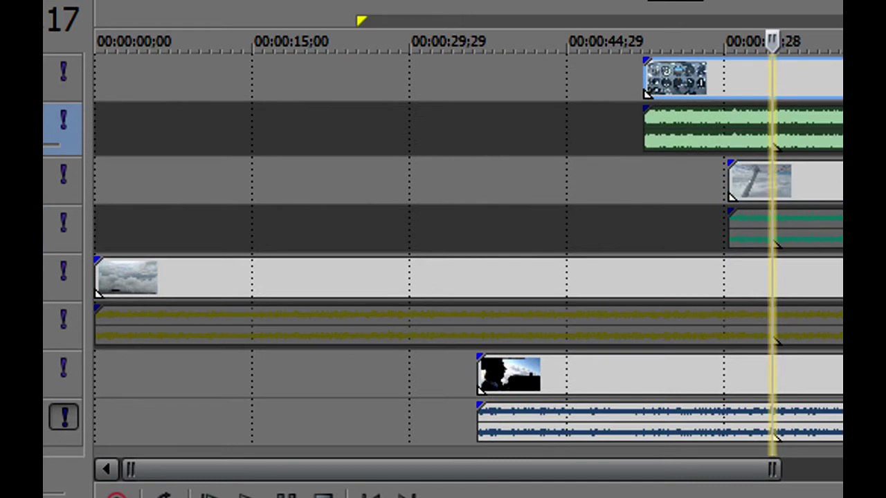
{"action": "key", "text": "Down"}
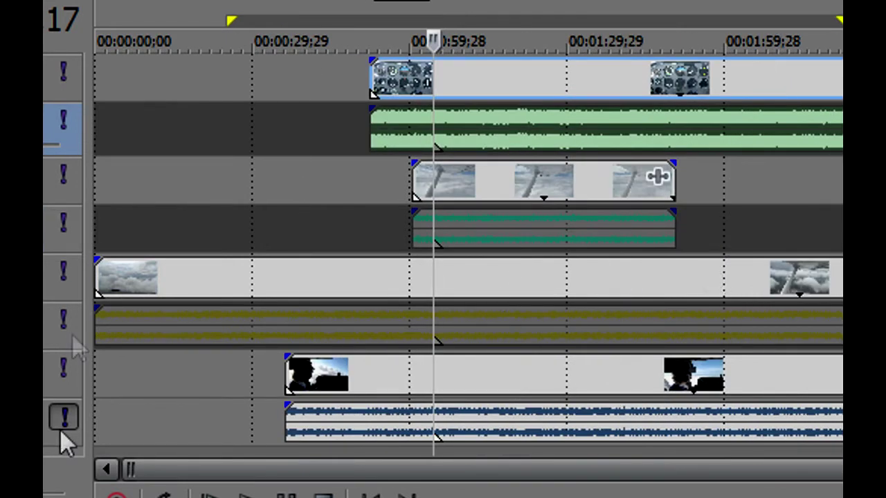
{"action": "key", "text": "ctrl+a"}
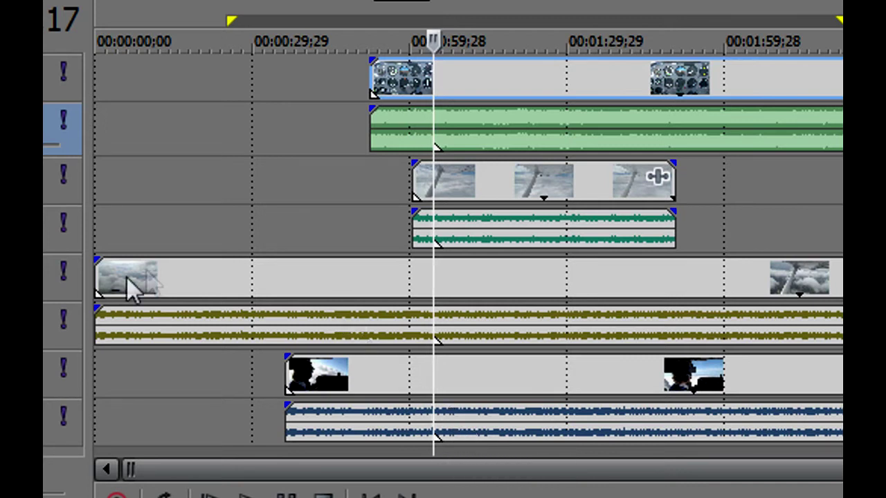
Step: Trim the starts and ends of the instruments, front-view and pilot clips to match the shorter side-view clip on track 3
{"action": "mouse_move", "coordinate": [100, 301]}
{"action": "left_mouse_down"}
{"action": "mouse_move", "coordinate": [174, 297]}
{"action": "mouse_move", "coordinate": [89, 301]}
{"action": "left_mouse_up"}
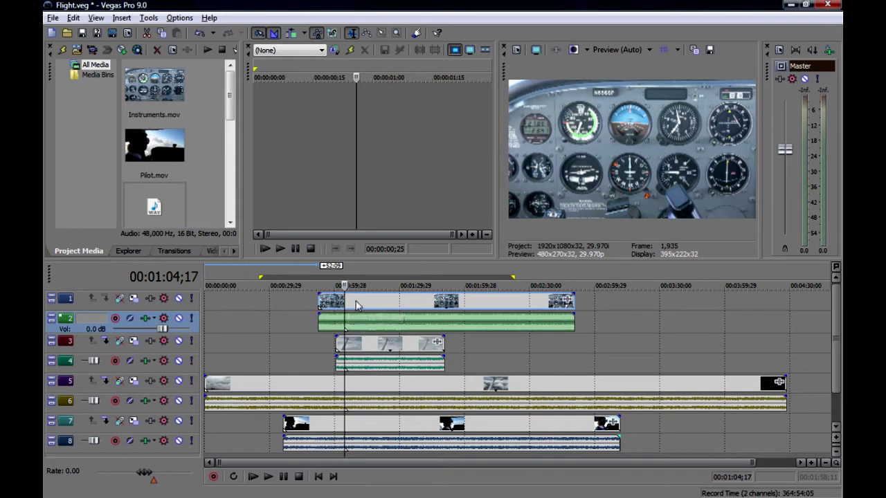
{"action": "left_click_drag", "start_coordinate": [318, 304], "coordinate": [336, 304]}
{"action": "left_click_drag", "start_coordinate": [205, 385], "coordinate": [337, 385]}
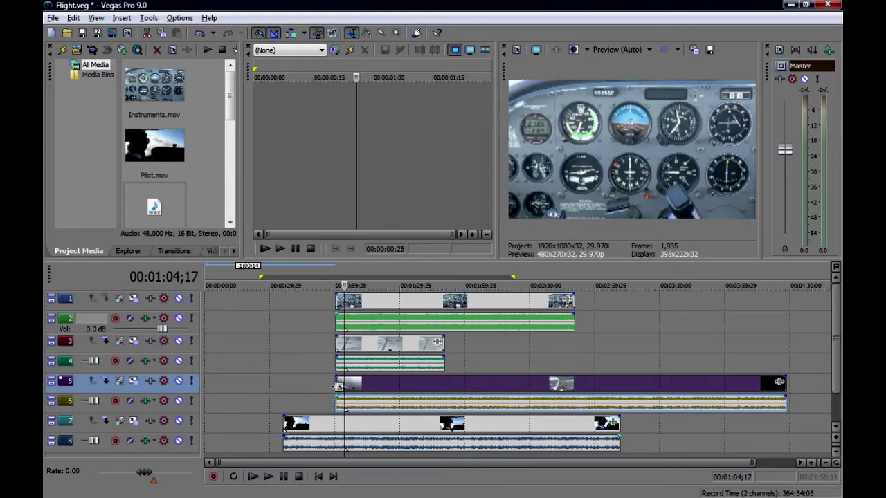
{"action": "left_click_drag", "start_coordinate": [284, 424], "coordinate": [336, 424]}
{"action": "left_click_drag", "start_coordinate": [619, 424], "coordinate": [444, 423]}
{"action": "left_click_drag", "start_coordinate": [787, 380], "coordinate": [444, 379]}
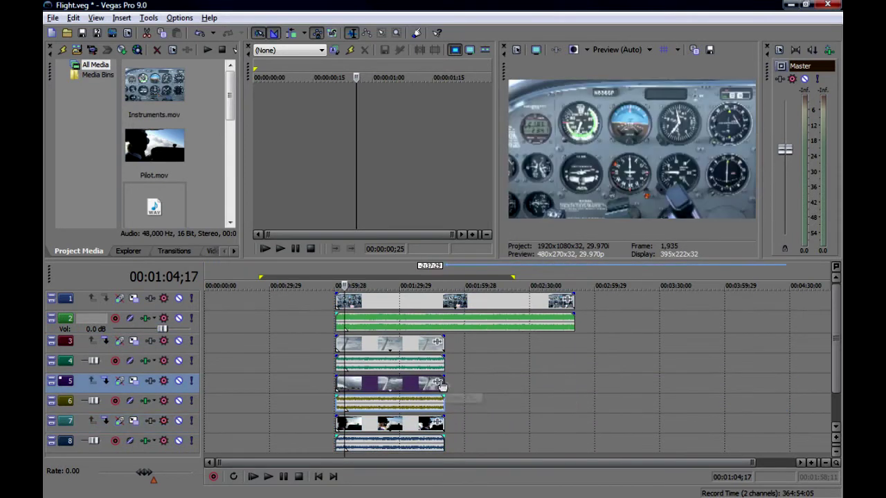
{"action": "left_click_drag", "start_coordinate": [575, 316], "coordinate": [443, 316]}
Step: Move all trimmed clips together to the beginning of the timeline and return the cursor to 00:00:00;00
{"action": "left_click_drag", "start_coordinate": [387, 320], "coordinate": [257, 319]}
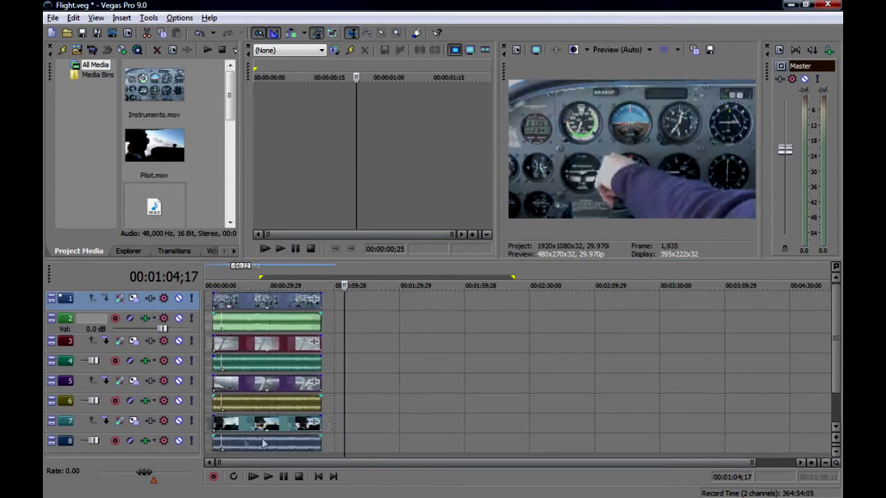
{"action": "left_click", "coordinate": [318, 476]}
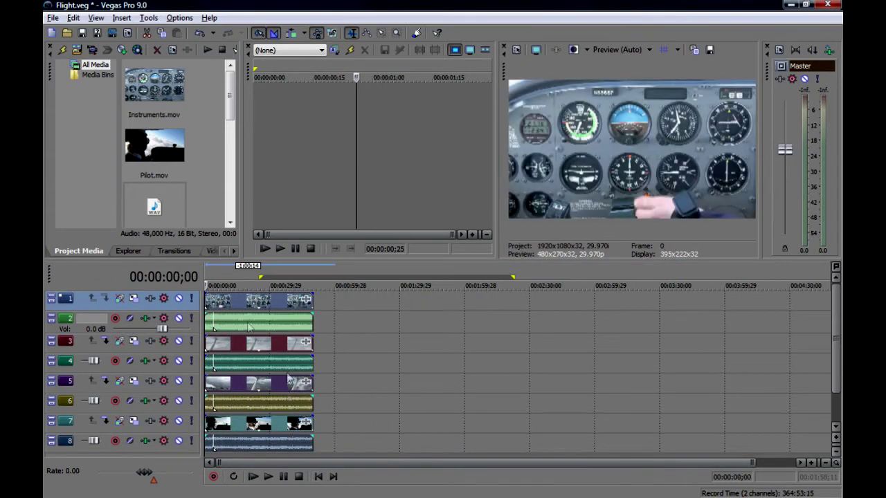
{"action": "left_click", "coordinate": [206, 300]}
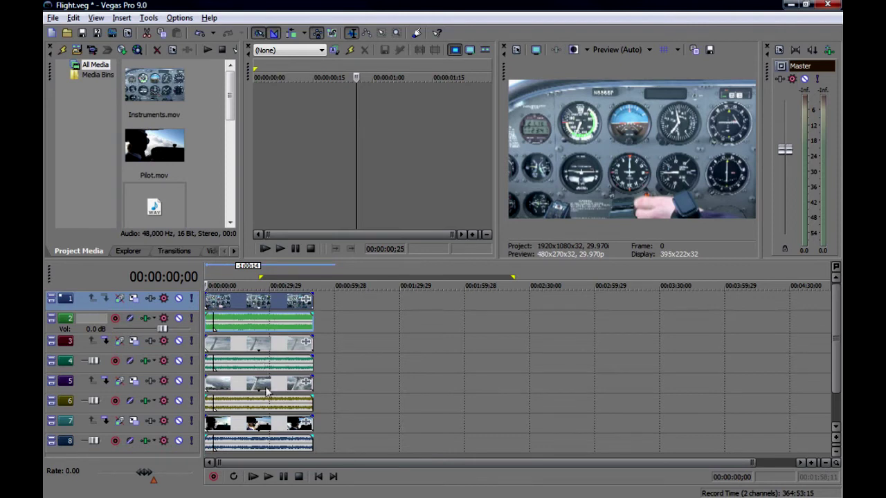
Step: Combine video tracks 1, 3, 5 and 7 into a single multicamera track
{"action": "scroll", "coordinate": [266, 391], "scroll_direction": "up", "scroll_amount": 6}
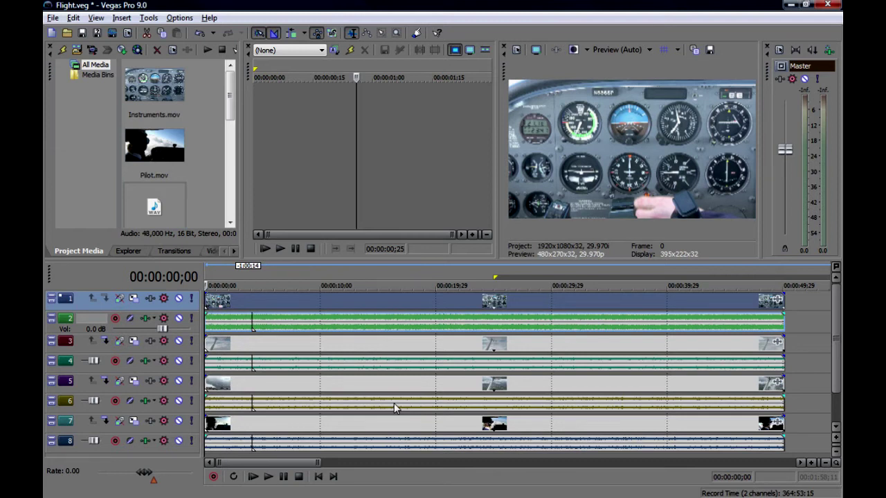
{"action": "left_click", "coordinate": [69, 342], "text": "ctrl"}
{"action": "left_click", "coordinate": [70, 382], "text": "ctrl"}
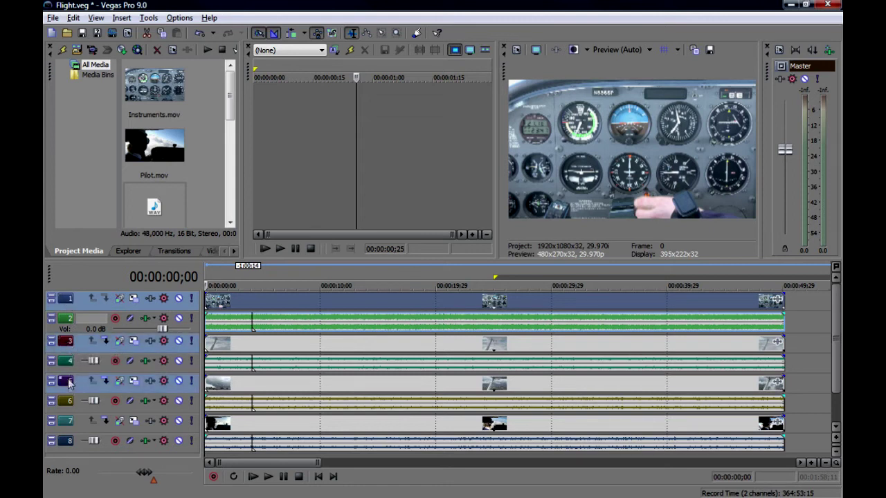
{"action": "left_click", "coordinate": [69, 422], "text": "ctrl"}
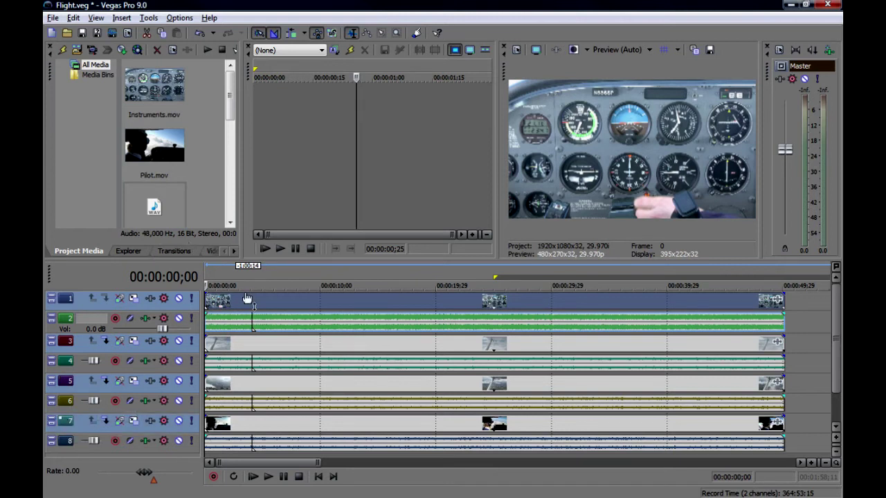
{"action": "left_click", "coordinate": [149, 17]}
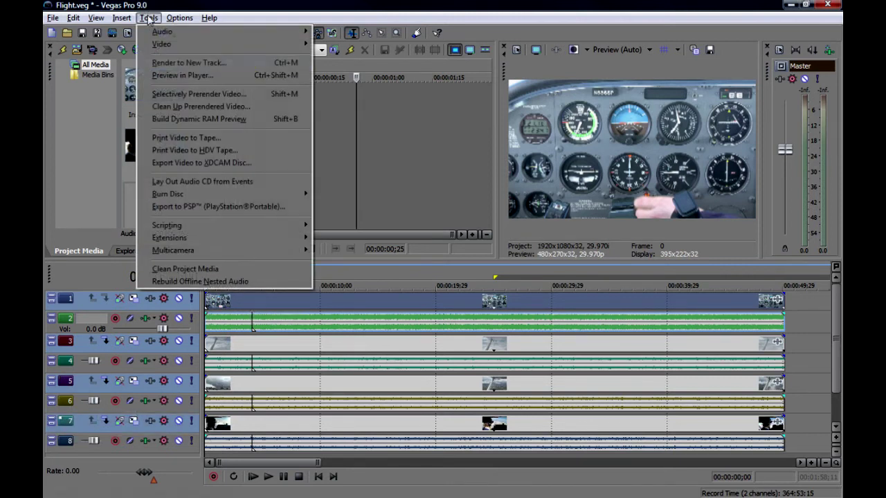
{"action": "mouse_move", "coordinate": [275, 250]}
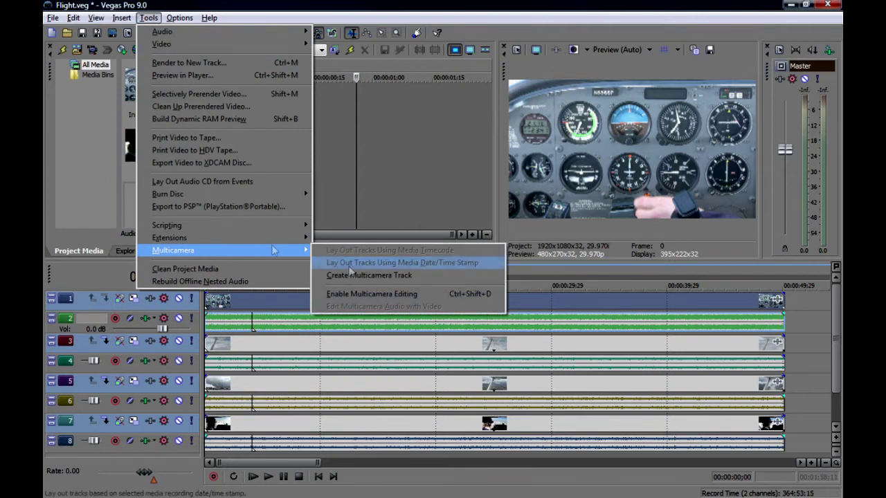
{"action": "left_click", "coordinate": [366, 277]}
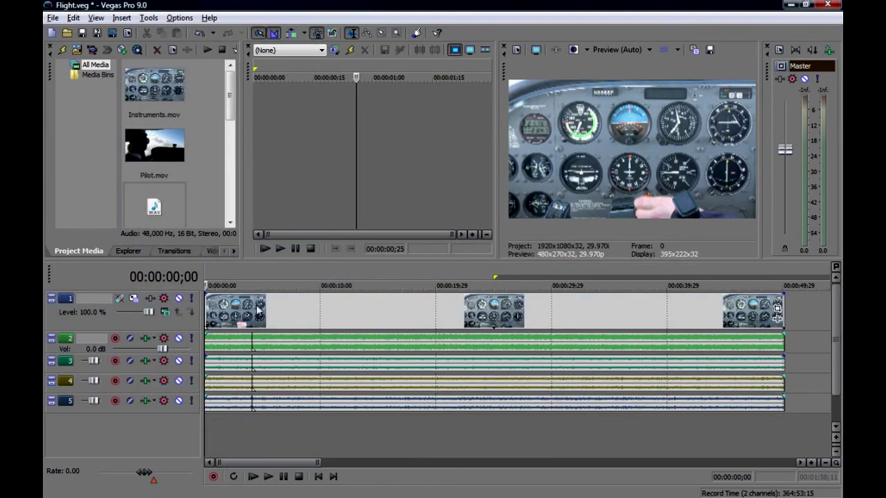
Step: Increase the height of multicamera video track 1 and switch the event's active take to Pilot
{"action": "left_click", "coordinate": [136, 334]}
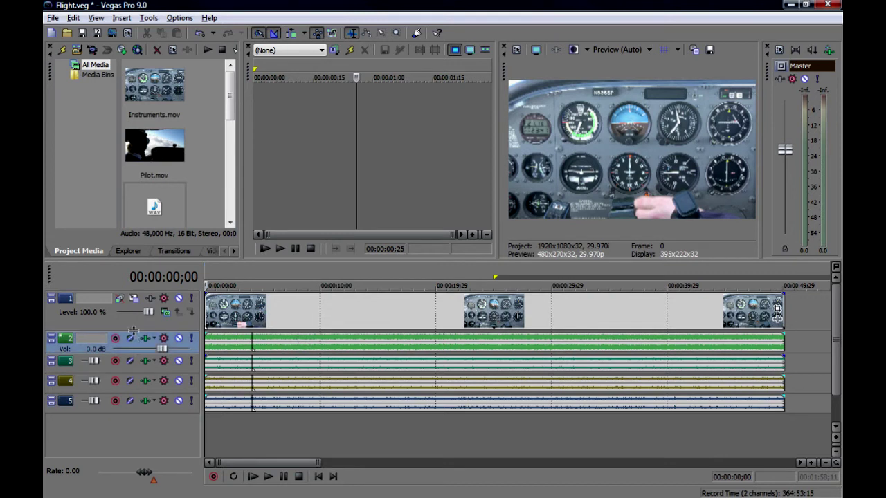
{"action": "left_click_drag", "start_coordinate": [134, 332], "coordinate": [126, 377]}
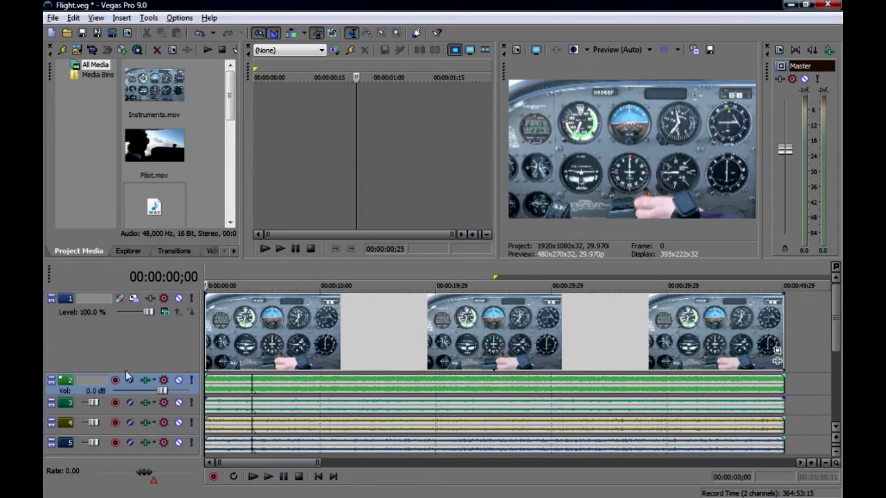
{"action": "right_click", "coordinate": [355, 322]}
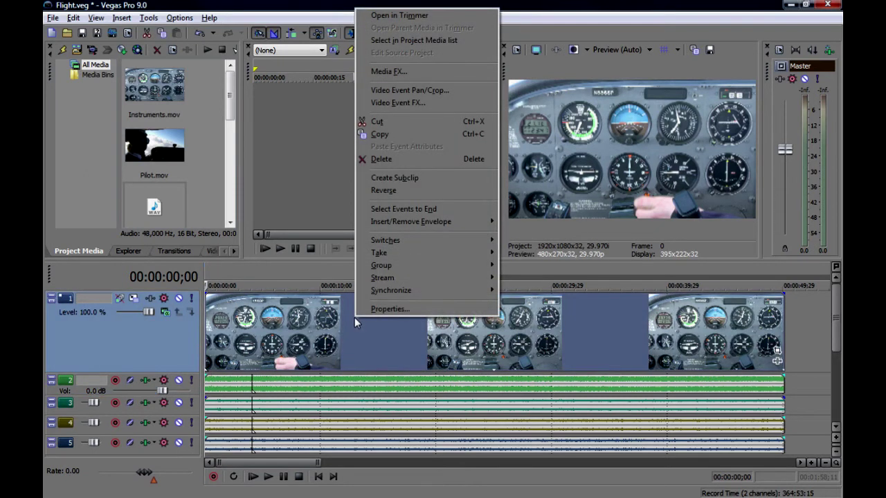
{"action": "mouse_move", "coordinate": [393, 252]}
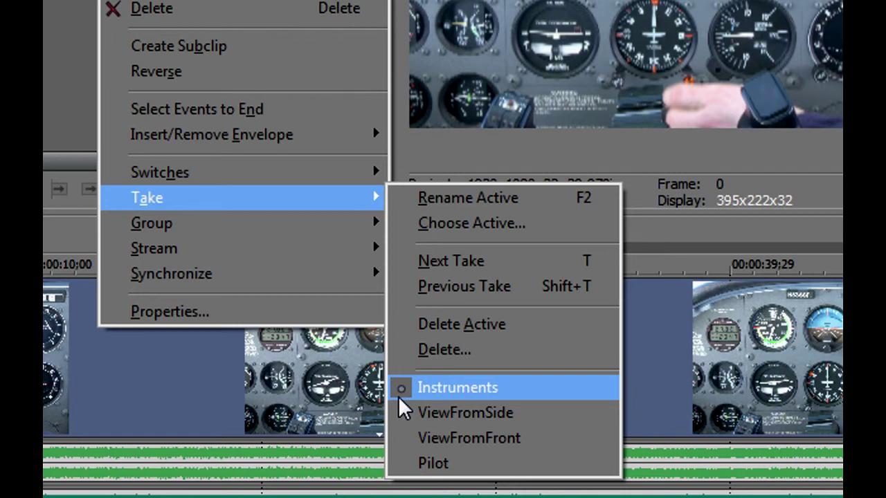
{"action": "left_click", "coordinate": [433, 463]}
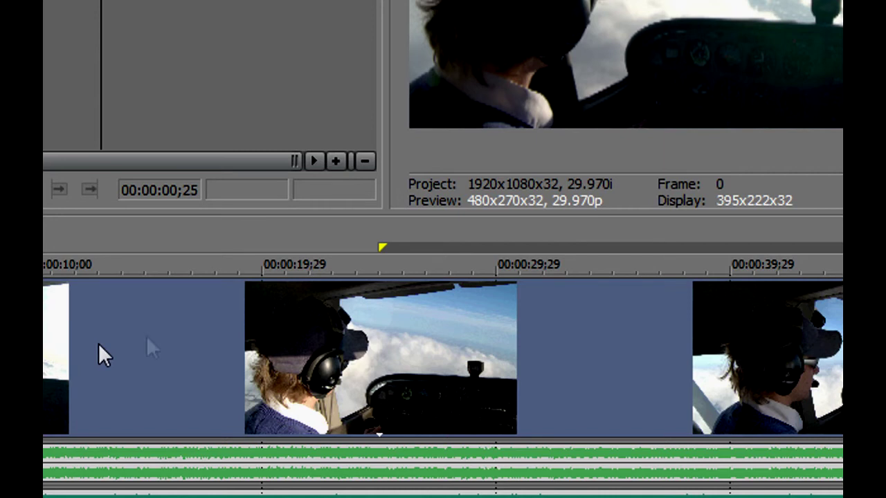
Step: Split the multicamera event at 00:00:16;17 and switch the second part's take to Instruments
{"action": "left_click", "coordinate": [182, 335]}
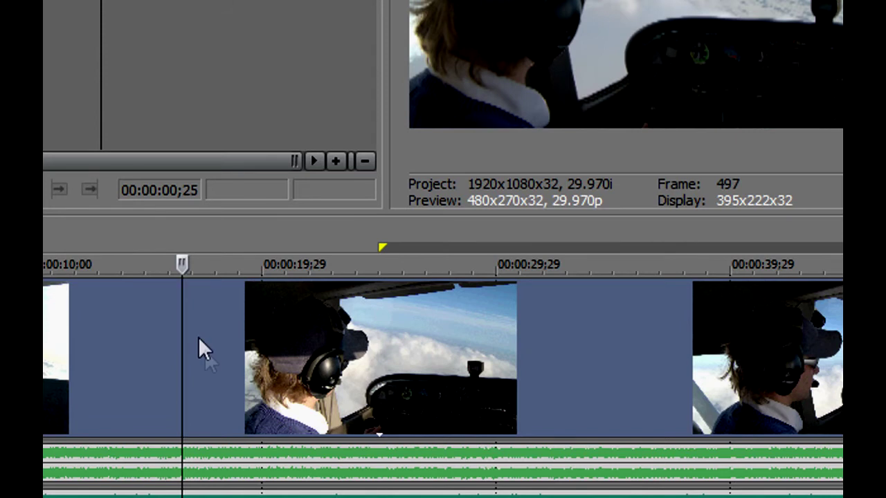
{"action": "key", "text": "ctrl+z"}
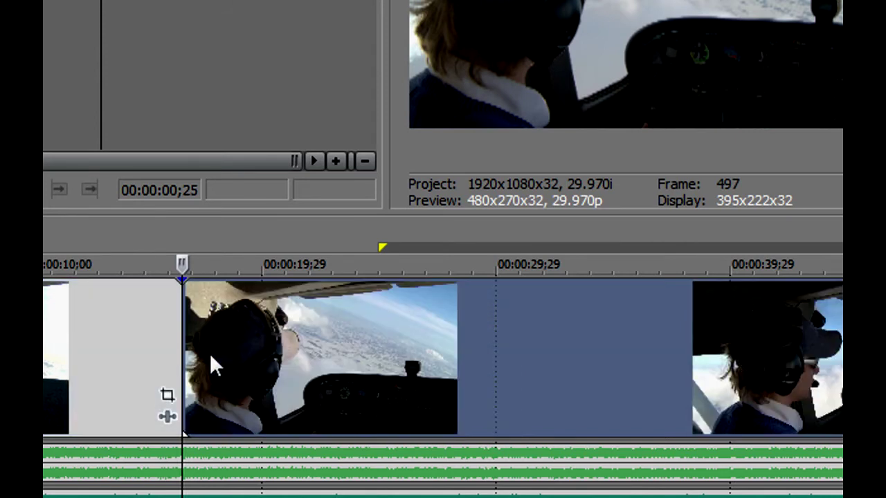
{"action": "right_click", "coordinate": [252, 323]}
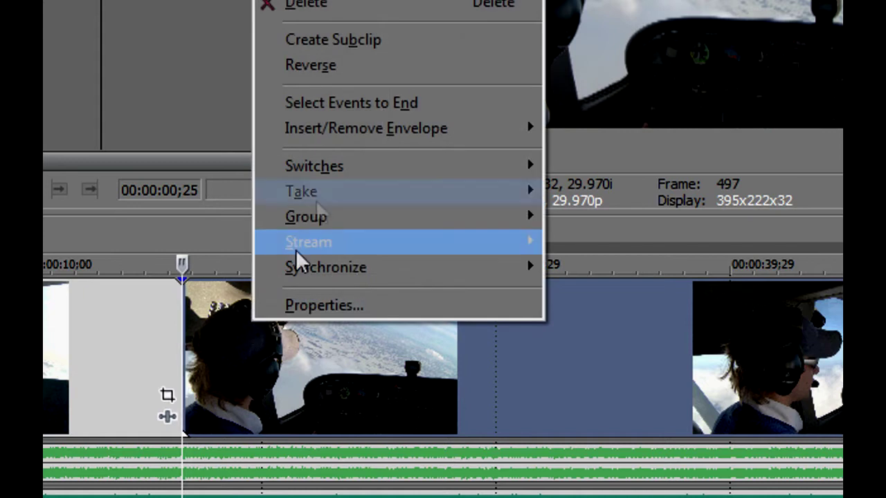
{"action": "mouse_move", "coordinate": [316, 196]}
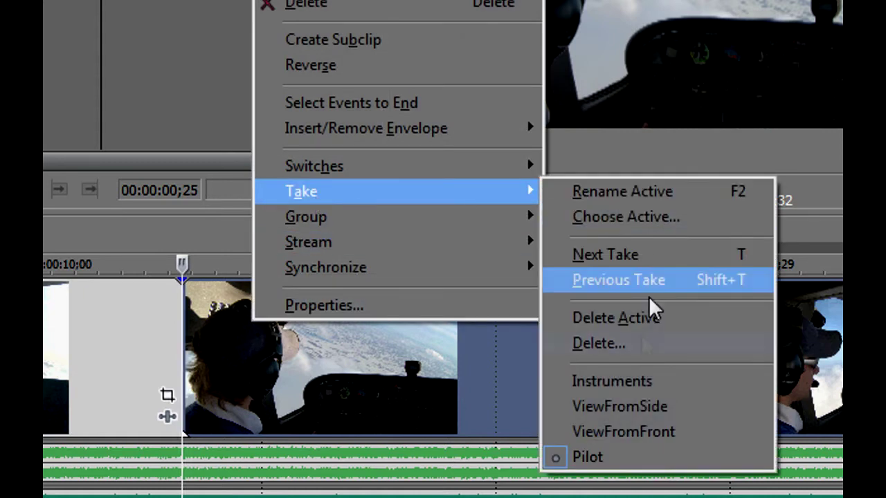
{"action": "left_click", "coordinate": [626, 382]}
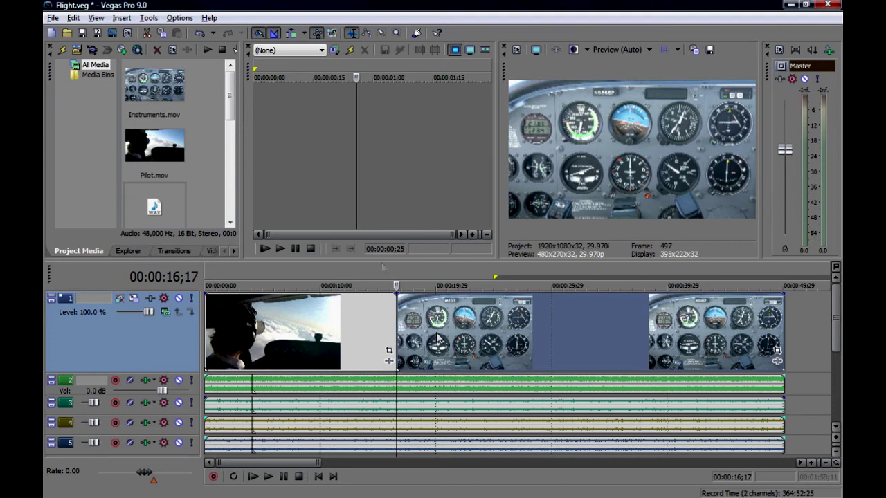
Step: Enable multicamera editing
{"action": "left_click", "coordinate": [148, 18]}
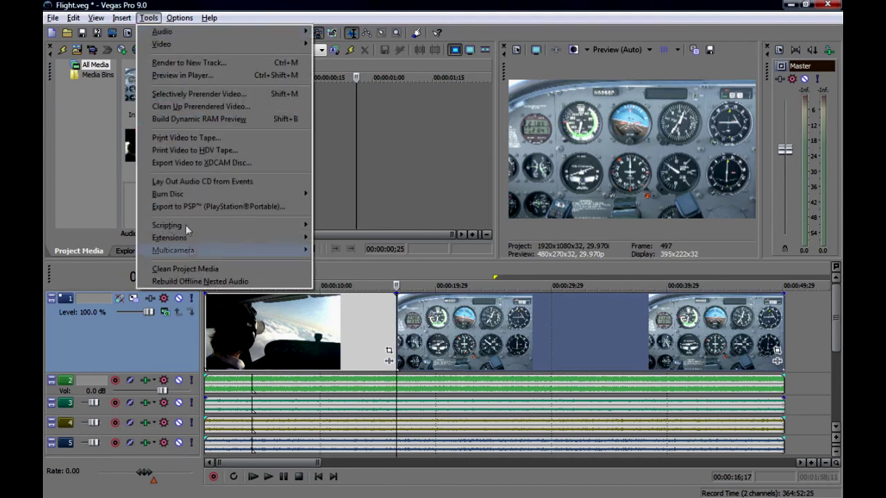
{"action": "mouse_move", "coordinate": [190, 250]}
{"action": "left_click", "coordinate": [369, 292]}
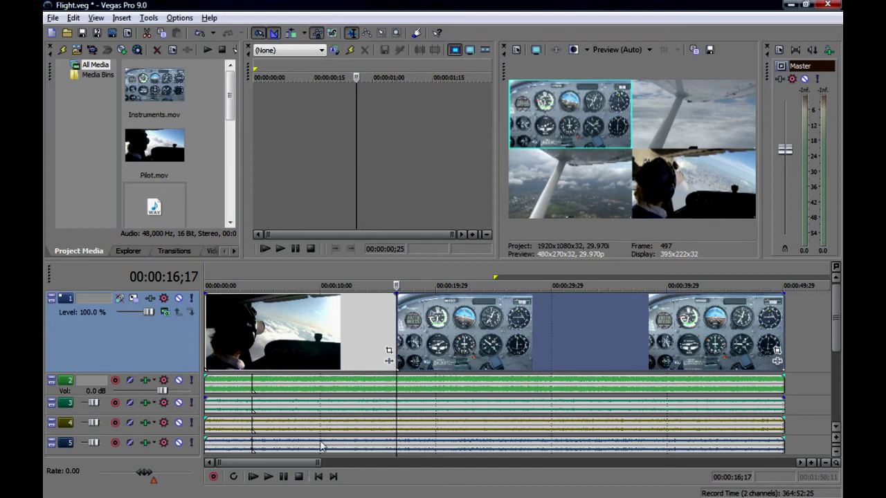
Step: Play the timeline from the start and make live straight cuts between the instruments, pilot and side-view cameras
{"action": "left_click", "coordinate": [254, 476]}
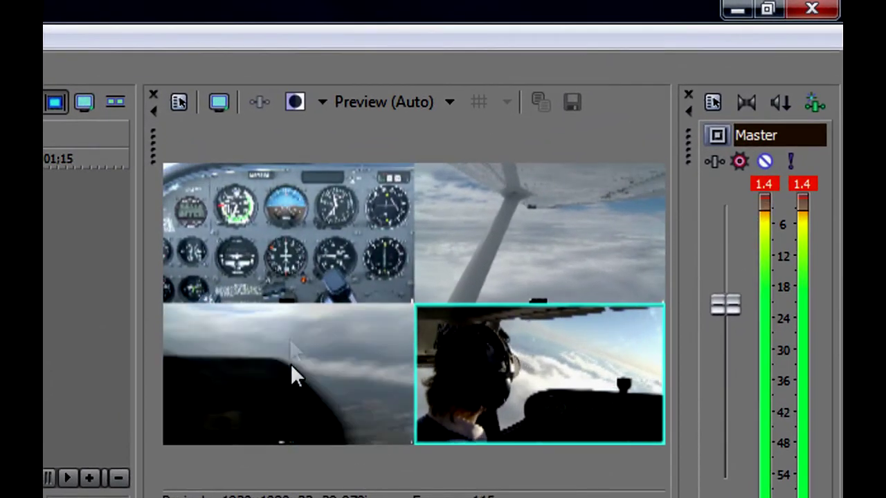
{"action": "left_click", "coordinate": [295, 219]}
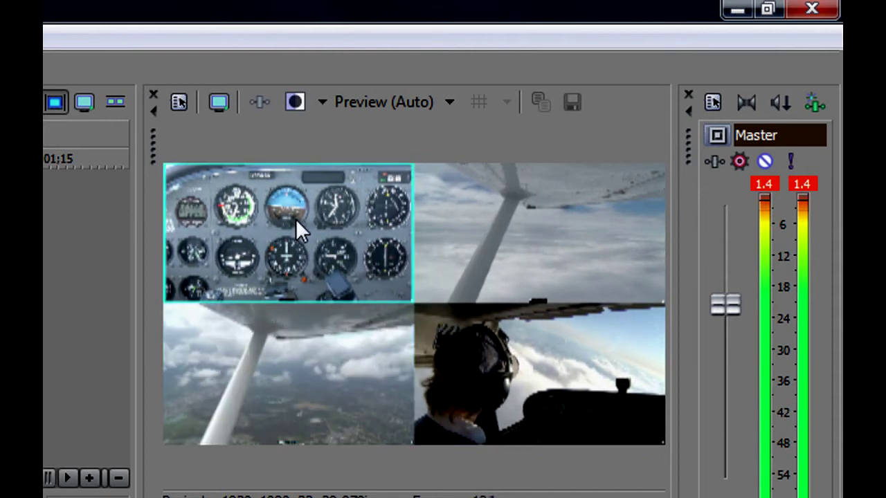
{"action": "left_click", "coordinate": [484, 357]}
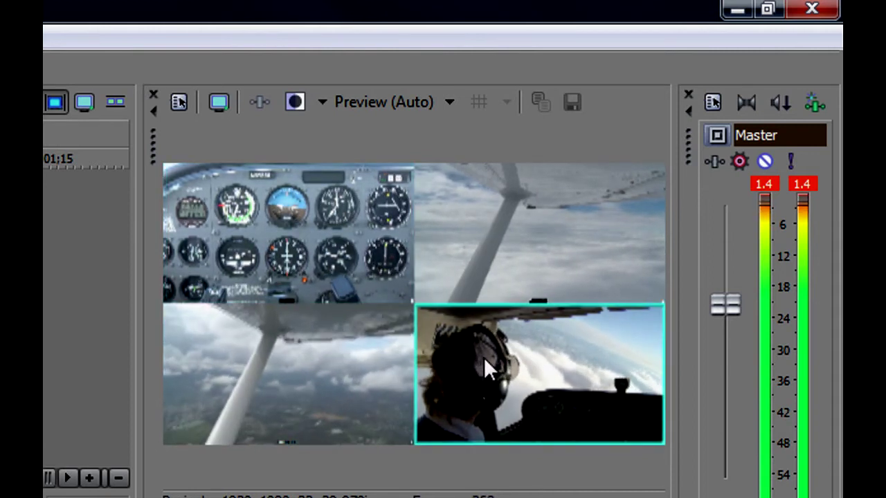
{"action": "left_click", "coordinate": [537, 232]}
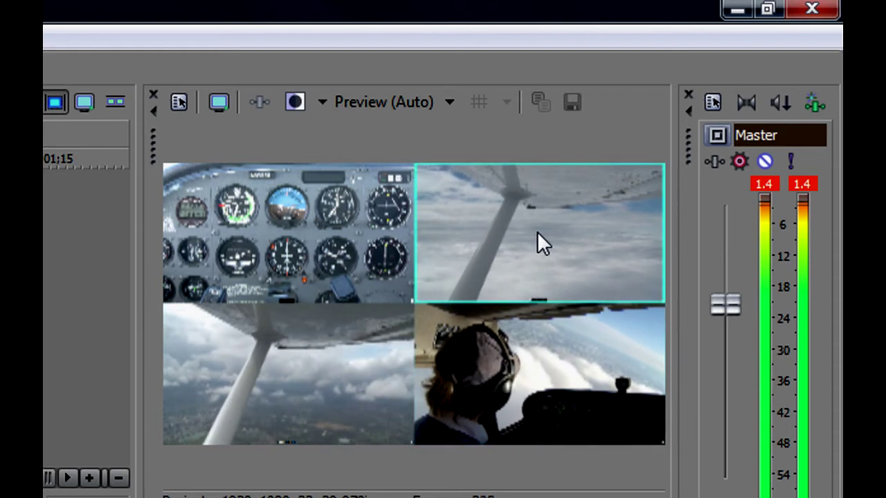
{"action": "left_click", "coordinate": [495, 389]}
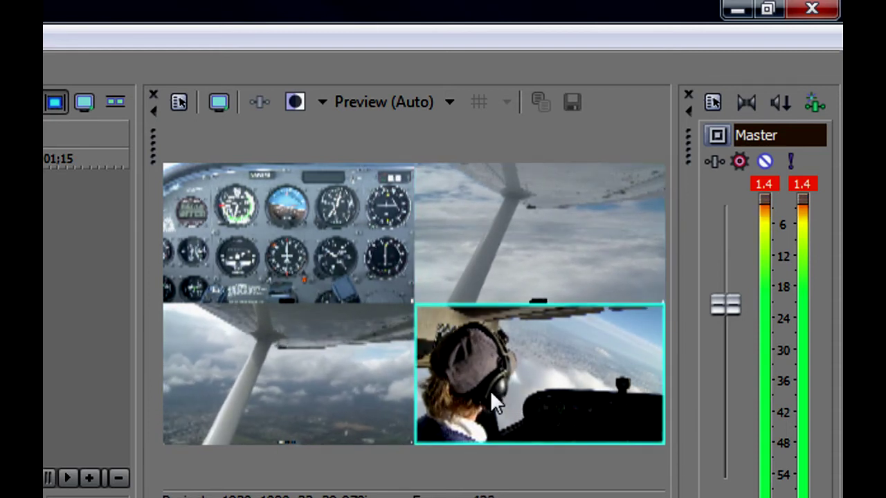
{"action": "left_click", "coordinate": [284, 242]}
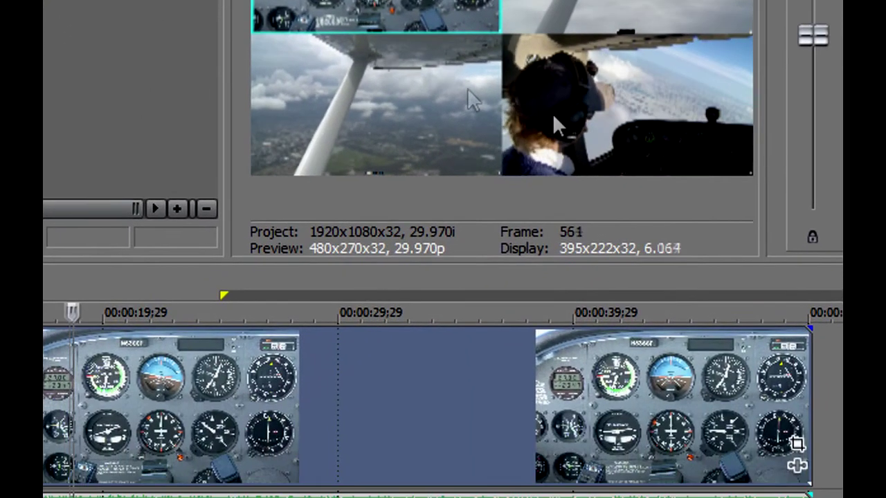
{"action": "left_click", "coordinate": [552, 113]}
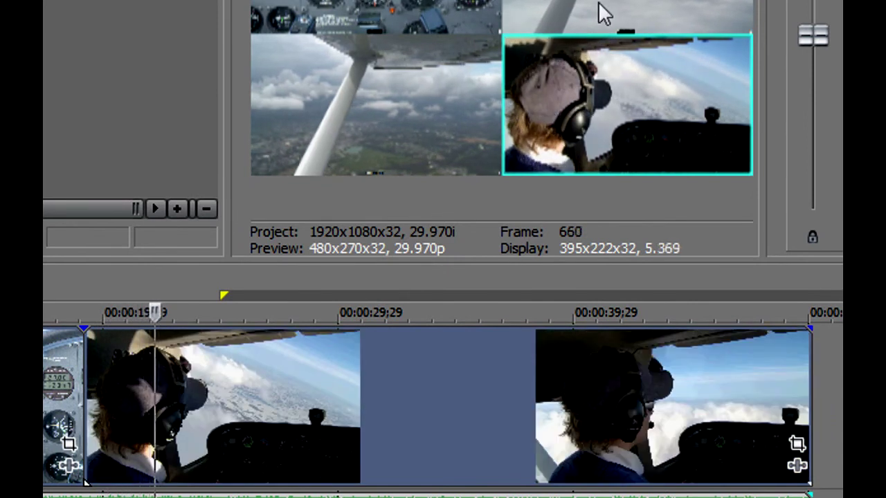
{"action": "left_click", "coordinate": [618, 2]}
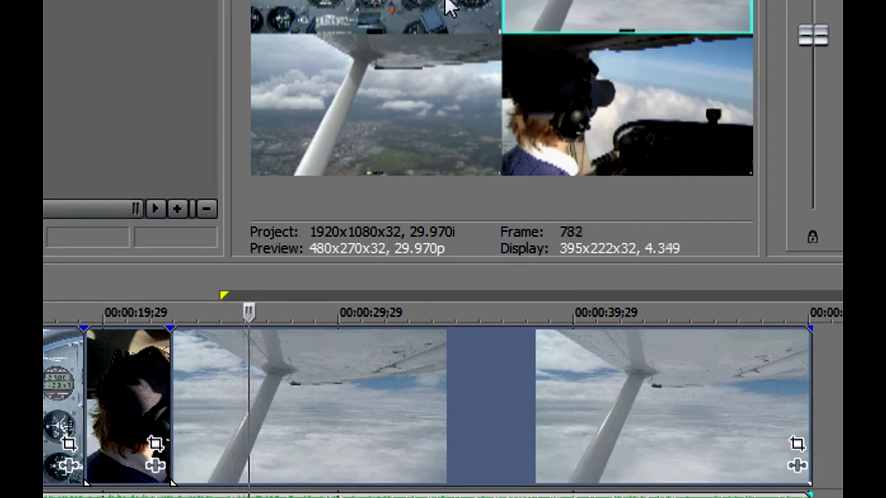
{"action": "left_click", "coordinate": [425, 6]}
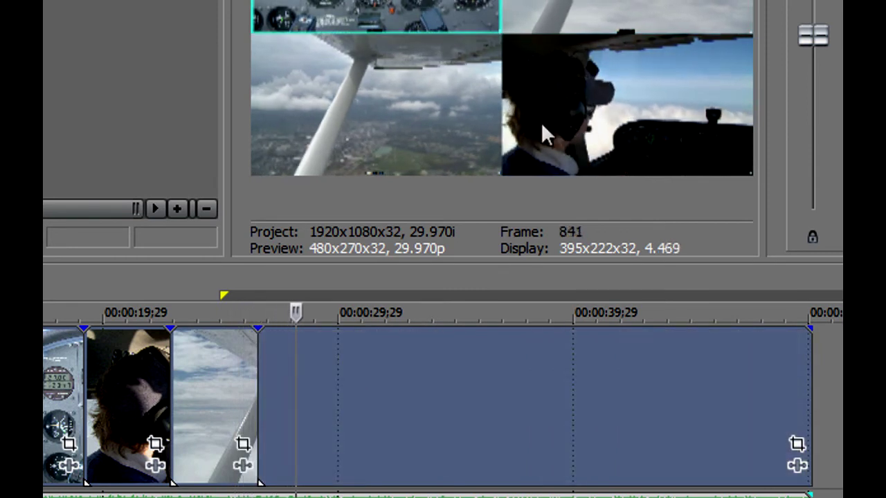
{"action": "left_click", "coordinate": [589, 131]}
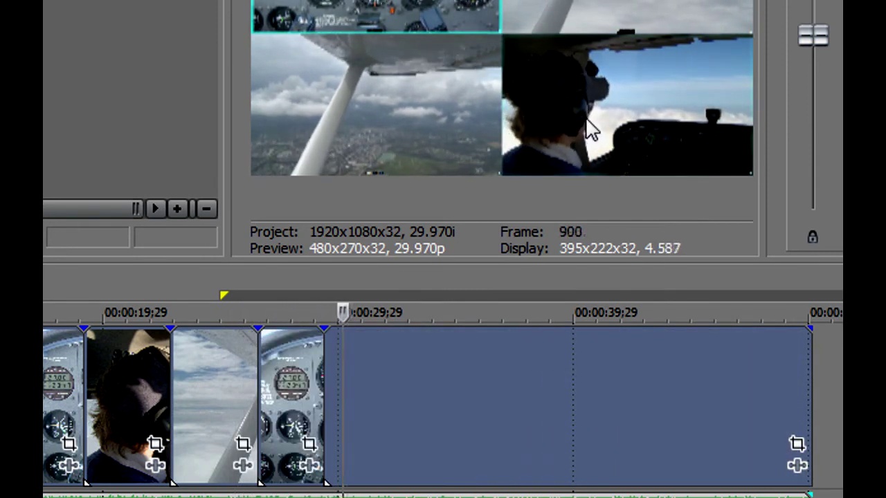
{"action": "left_click", "coordinate": [588, 130]}
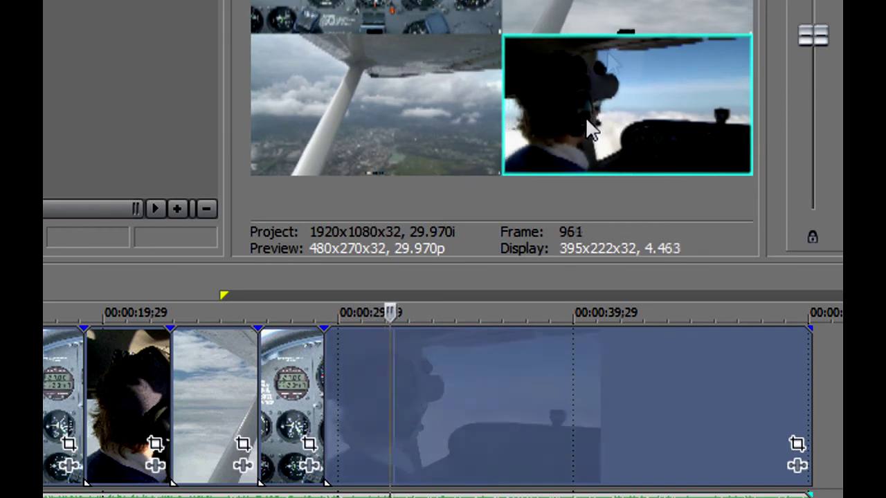
{"action": "left_click", "coordinate": [533, 8]}
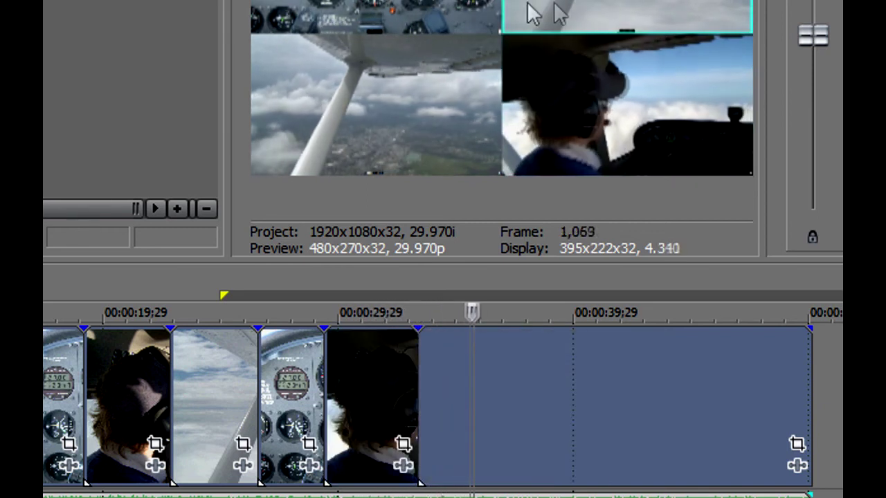
Step: Continue switching live with crossfades between the instruments, pilot and side-view cameras through the rest of the footage
{"action": "left_click", "coordinate": [557, 11], "text": "ctrl"}
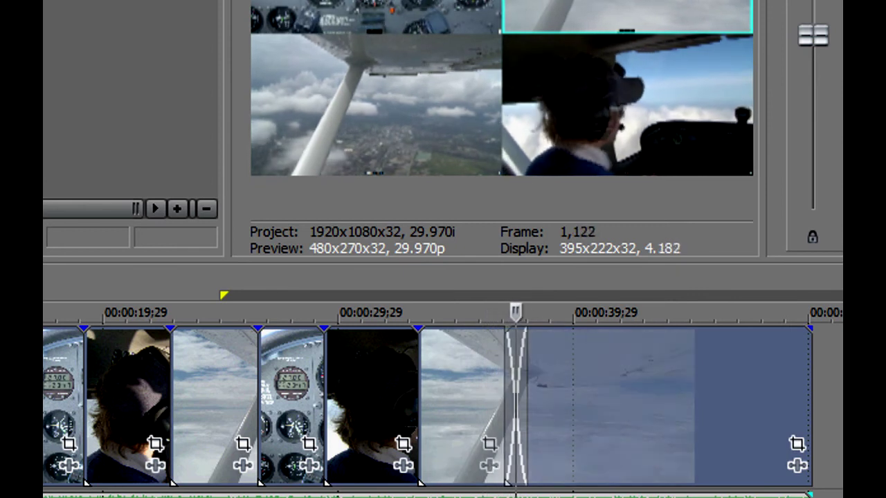
{"action": "left_click", "coordinate": [488, 26]}
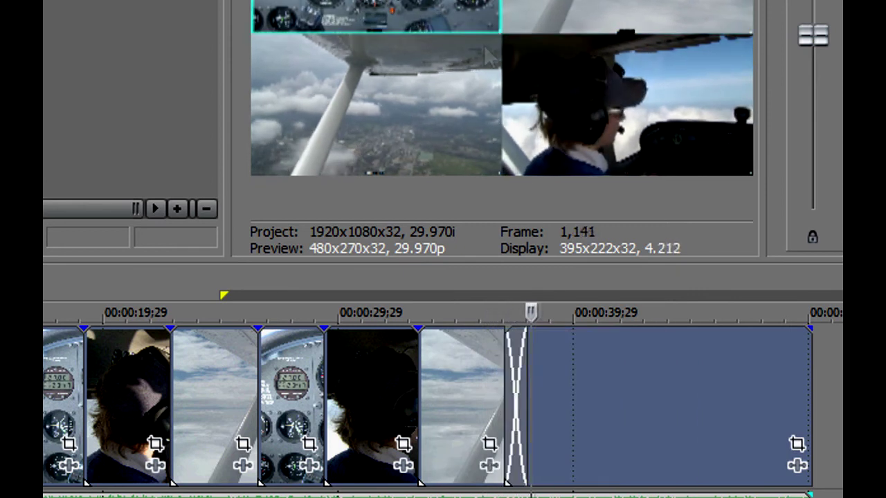
{"action": "left_click", "coordinate": [619, 135], "text": "ctrl"}
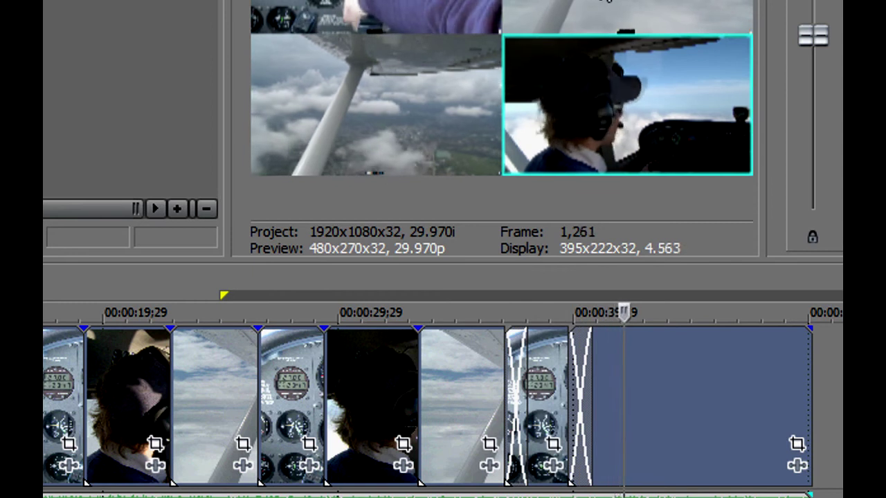
{"action": "left_click", "coordinate": [608, 5], "text": "ctrl"}
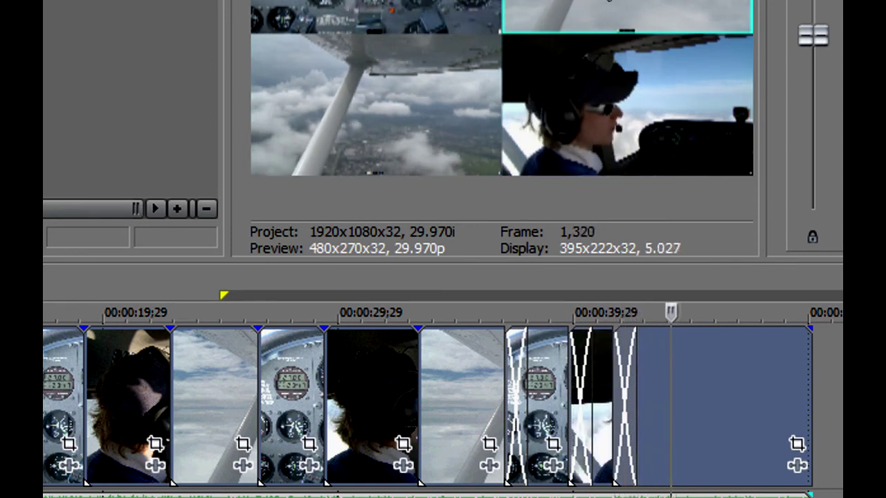
{"action": "key", "text": "ctrl+1"}
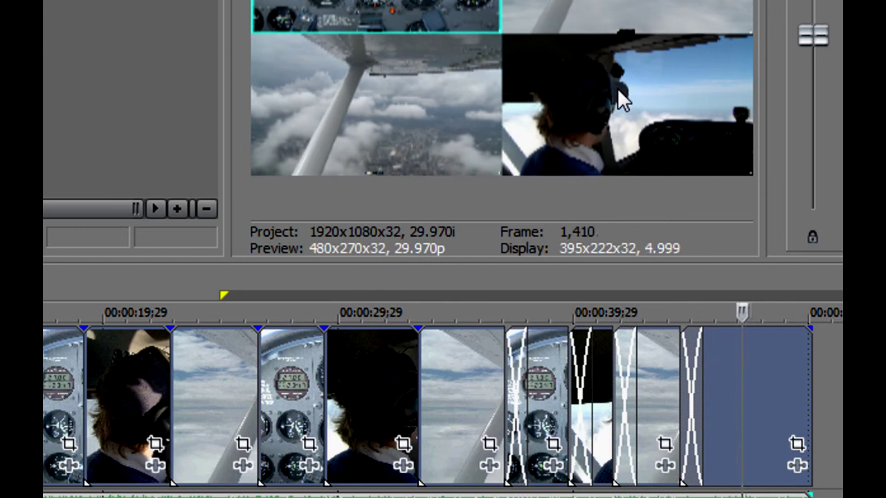
{"action": "left_click", "coordinate": [618, 88], "text": "ctrl"}
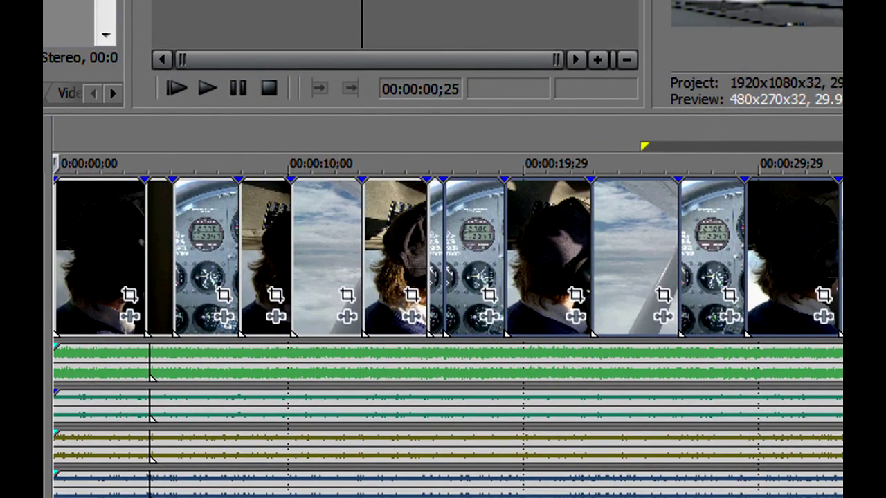
Step: Change the take of the pilot event just before 00:00:10;00 to Instruments
{"action": "right_click", "coordinate": [265, 210]}
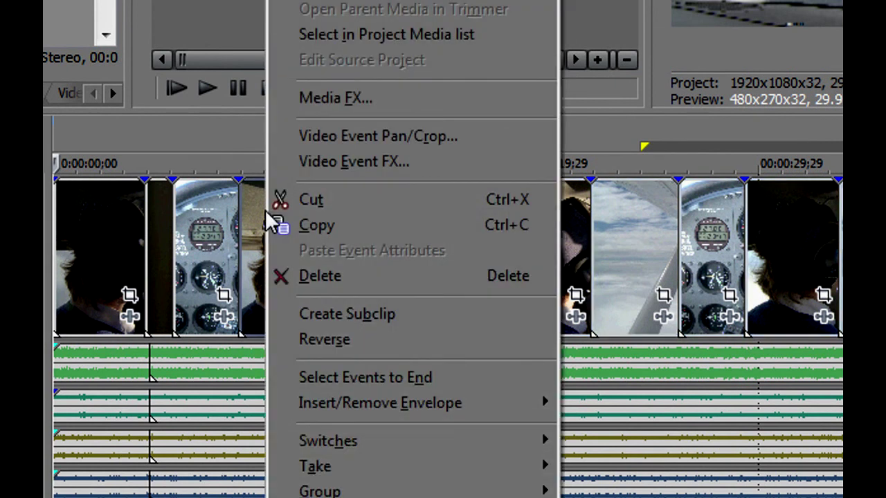
{"action": "mouse_move", "coordinate": [371, 477]}
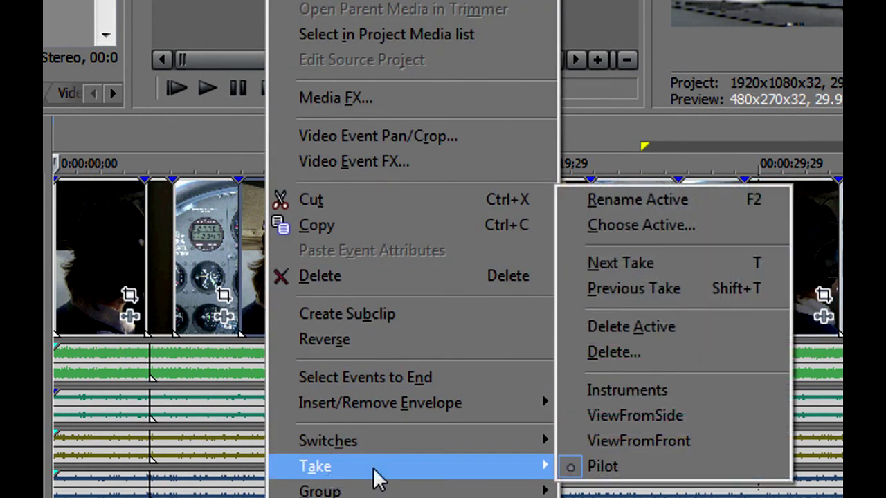
{"action": "left_click", "coordinate": [677, 395]}
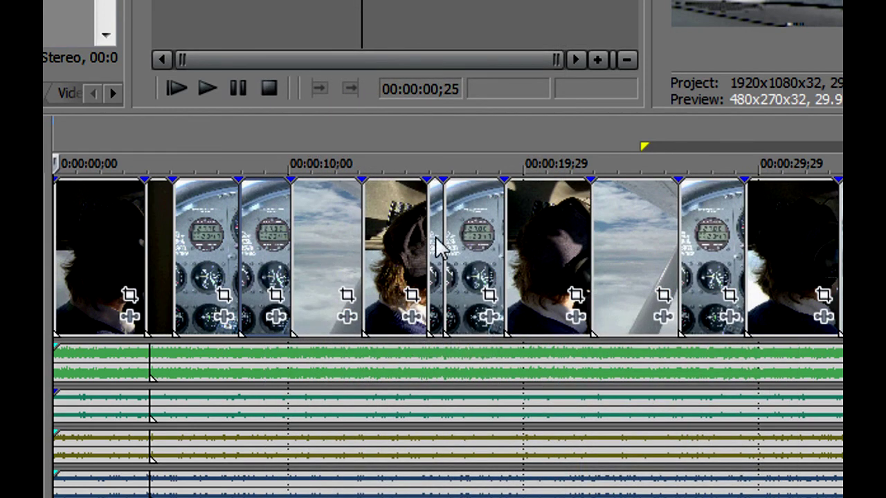
Step: Move the cut between the two adjacent instruments events about one second later and switch the first event's take to ViewFromSide
{"action": "left_click_drag", "start_coordinate": [443, 229], "coordinate": [463, 233]}
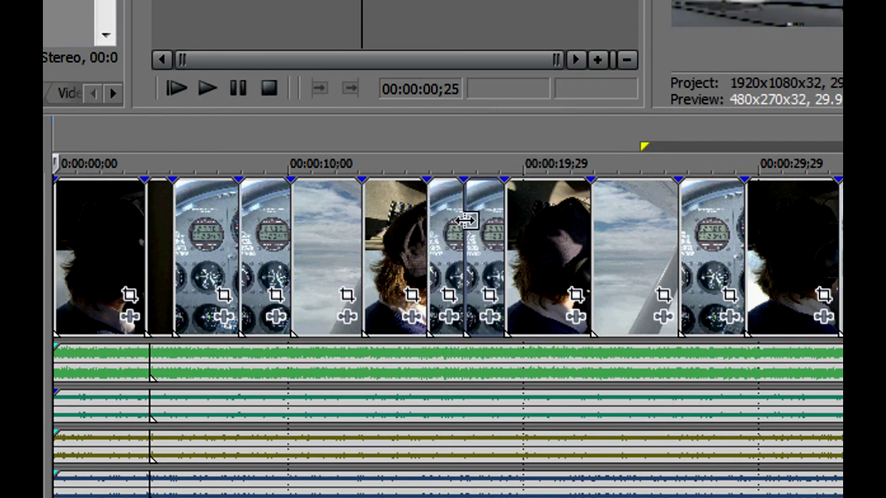
{"action": "right_click", "coordinate": [443, 232]}
{"action": "mouse_move", "coordinate": [530, 101]}
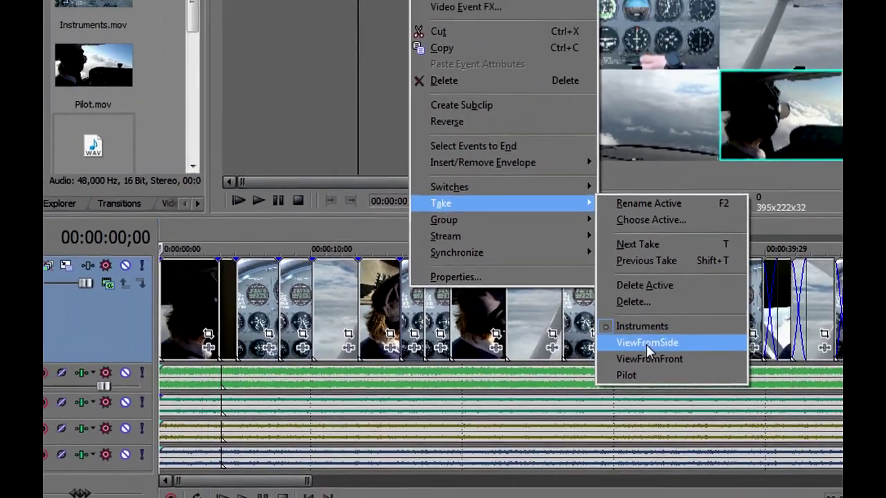
{"action": "left_click", "coordinate": [792, 311]}
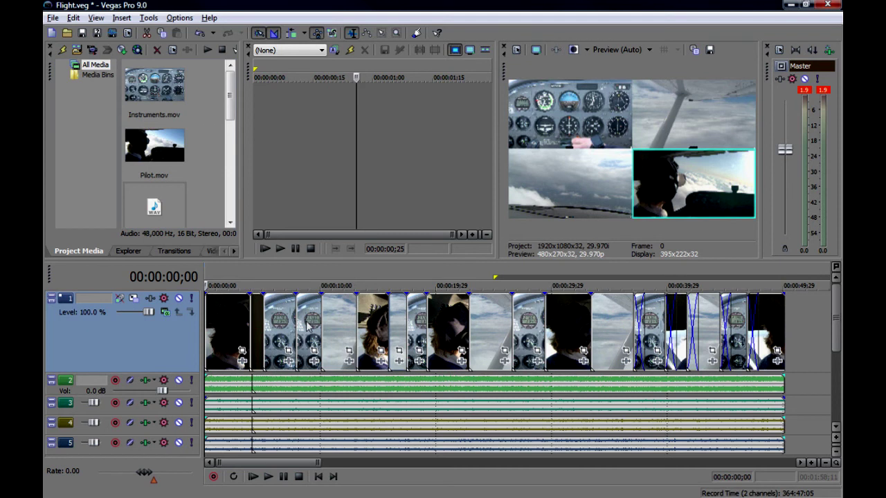
Step: Turn off multicamera editing and play the edited sequence from the start
{"action": "left_click", "coordinate": [148, 19]}
{"action": "mouse_move", "coordinate": [200, 251]}
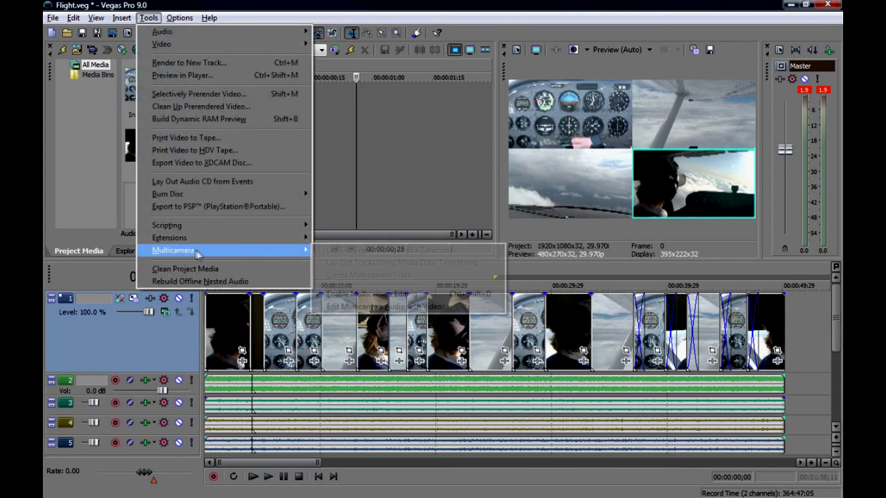
{"action": "left_click", "coordinate": [363, 295]}
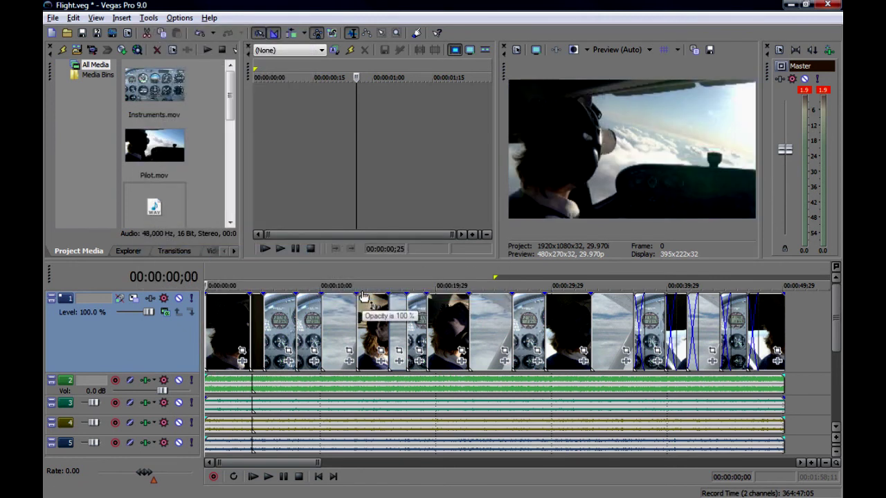
{"action": "left_click", "coordinate": [253, 477]}
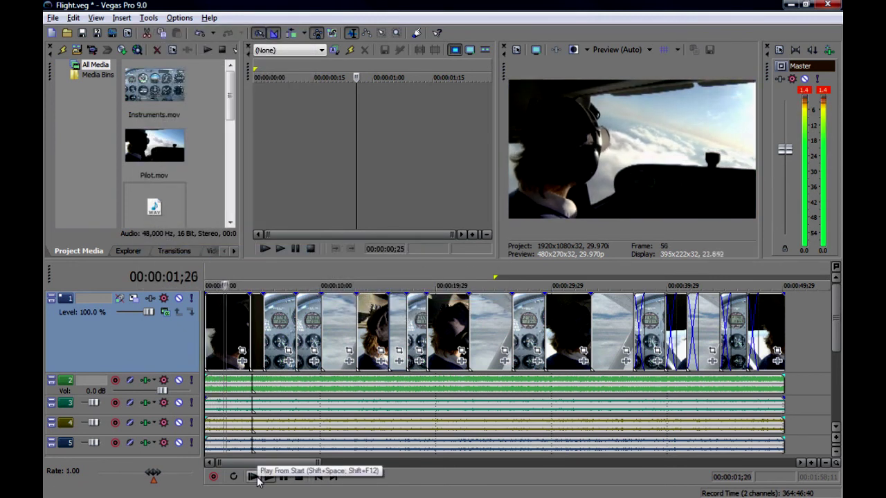